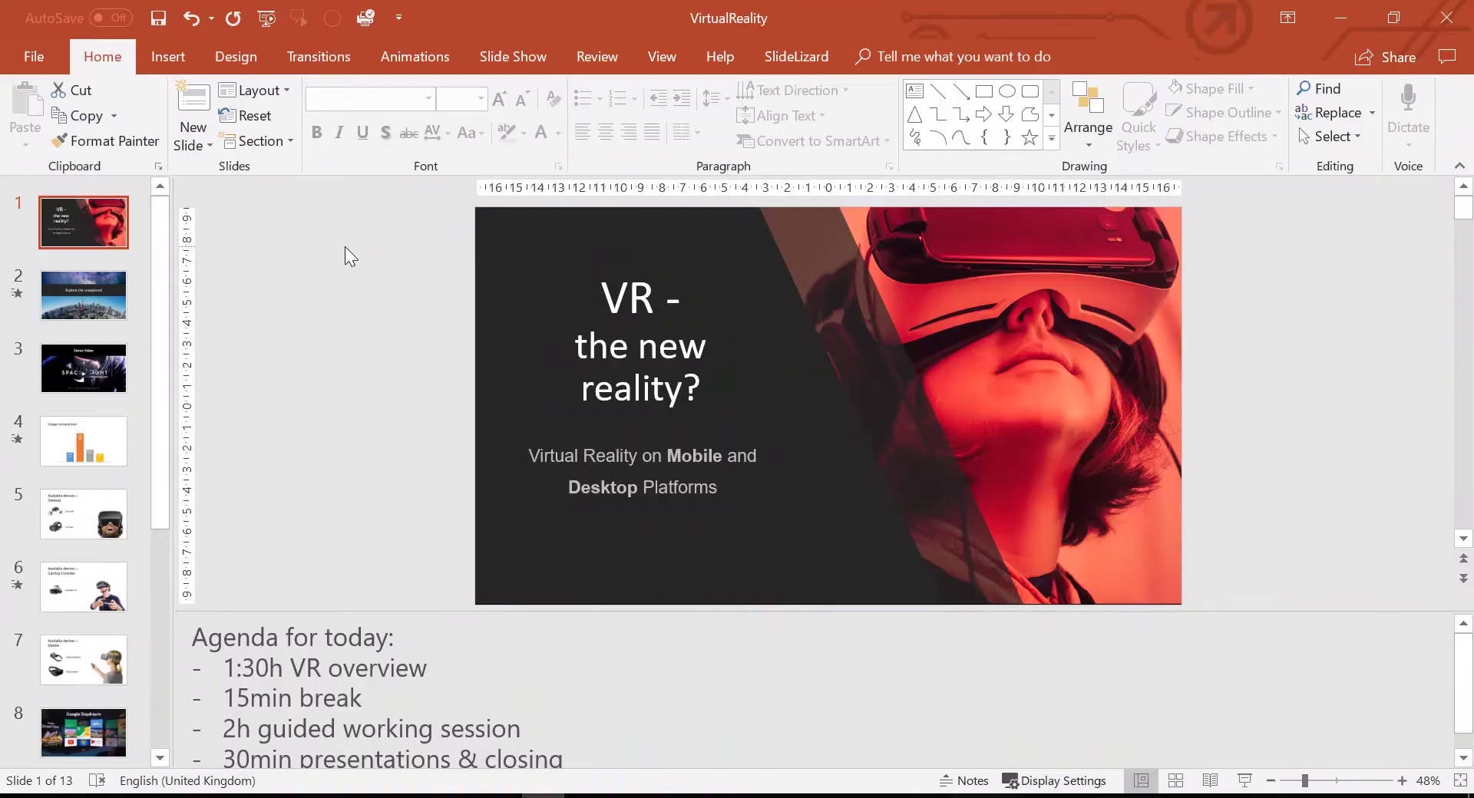
Upload all 14 VirtualReality slides to SlideLizard via Update shared slides
left_click(780, 54)
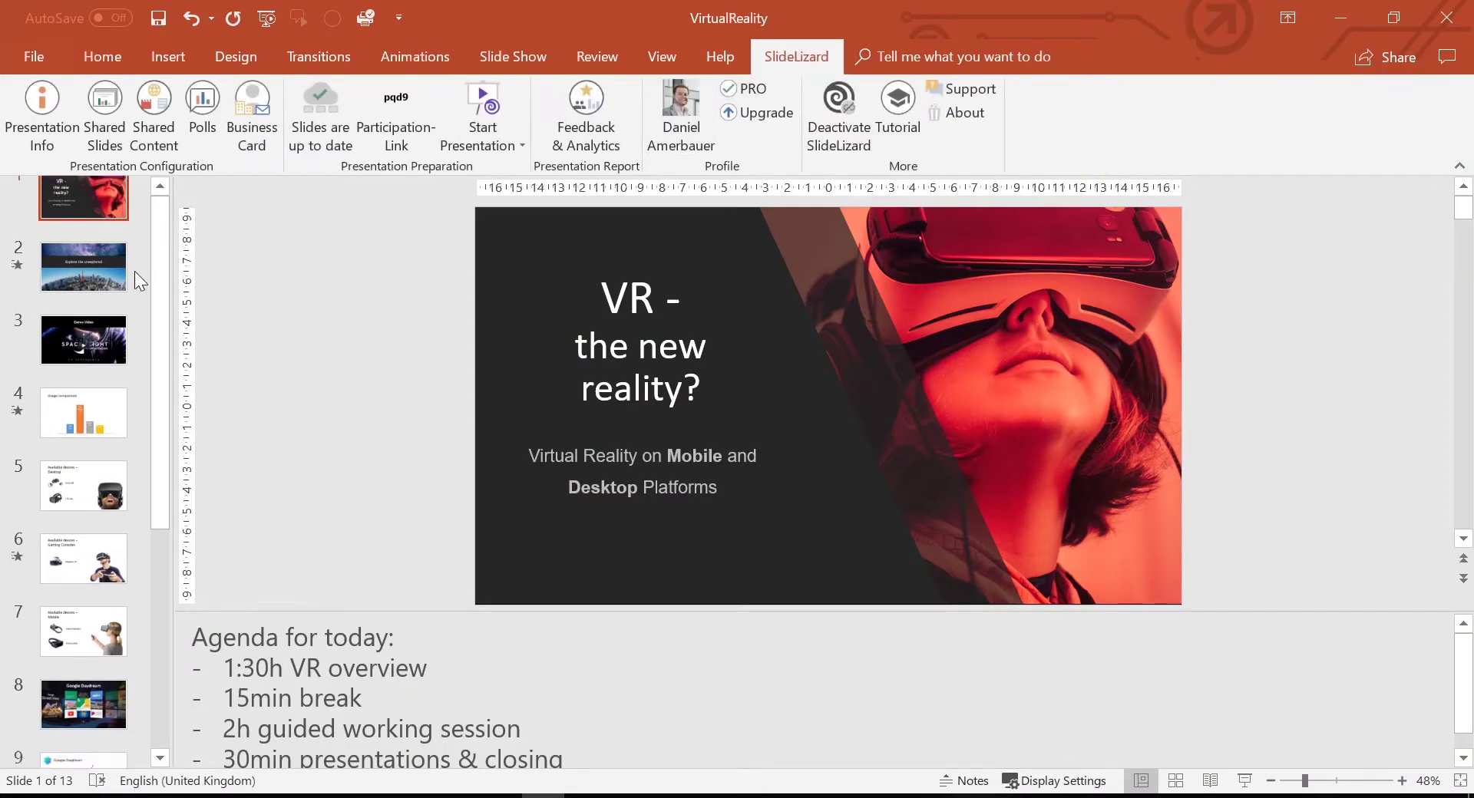
scroll(135, 271, "down", 3)
scroll(135, 270, "down", 2)
scroll(135, 270, "up", 1)
scroll(139, 279, "up", 1)
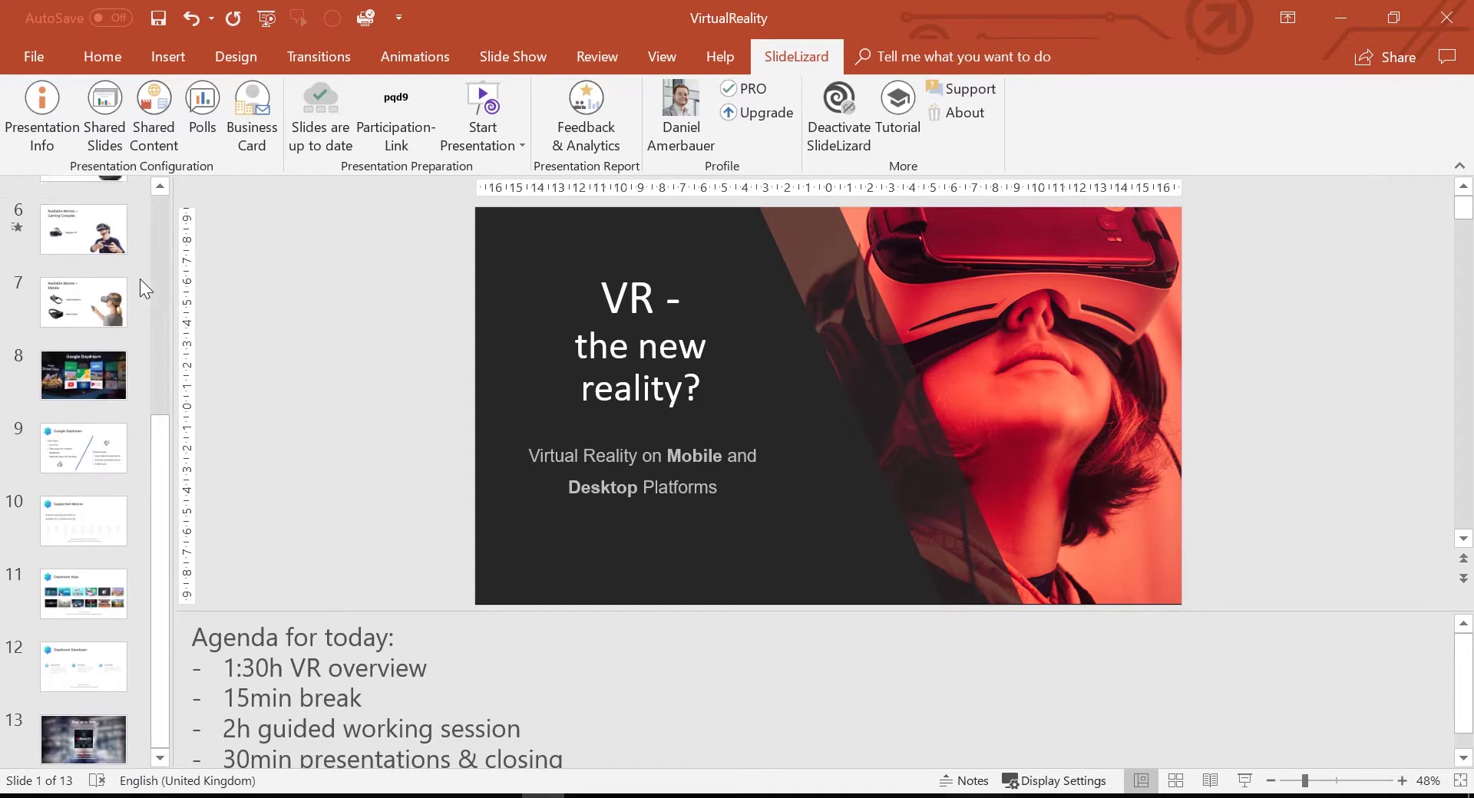
scroll(139, 279, "up", 1)
scroll(139, 279, "up", 1)
scroll(140, 279, "up", 1)
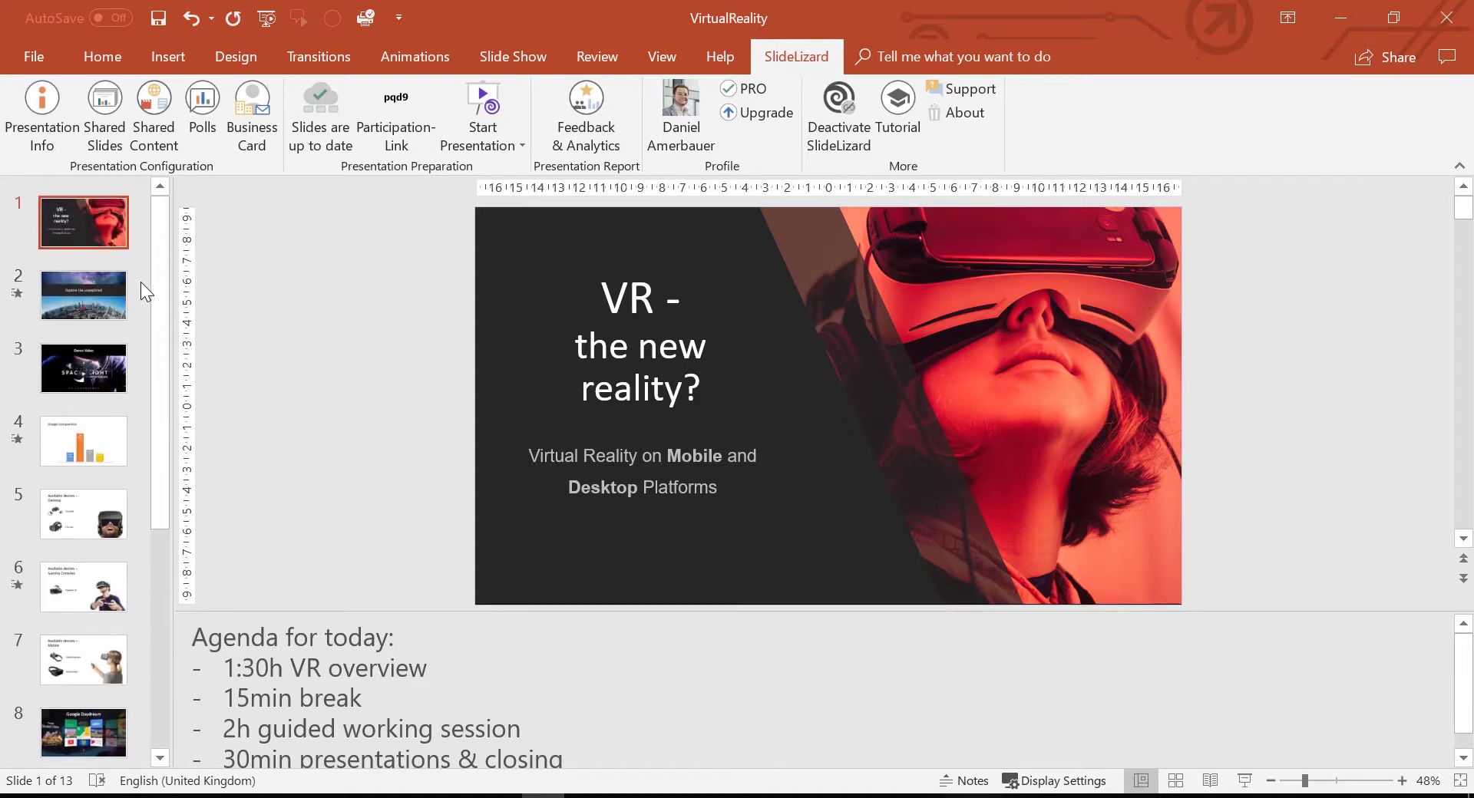
left_click(321, 142)
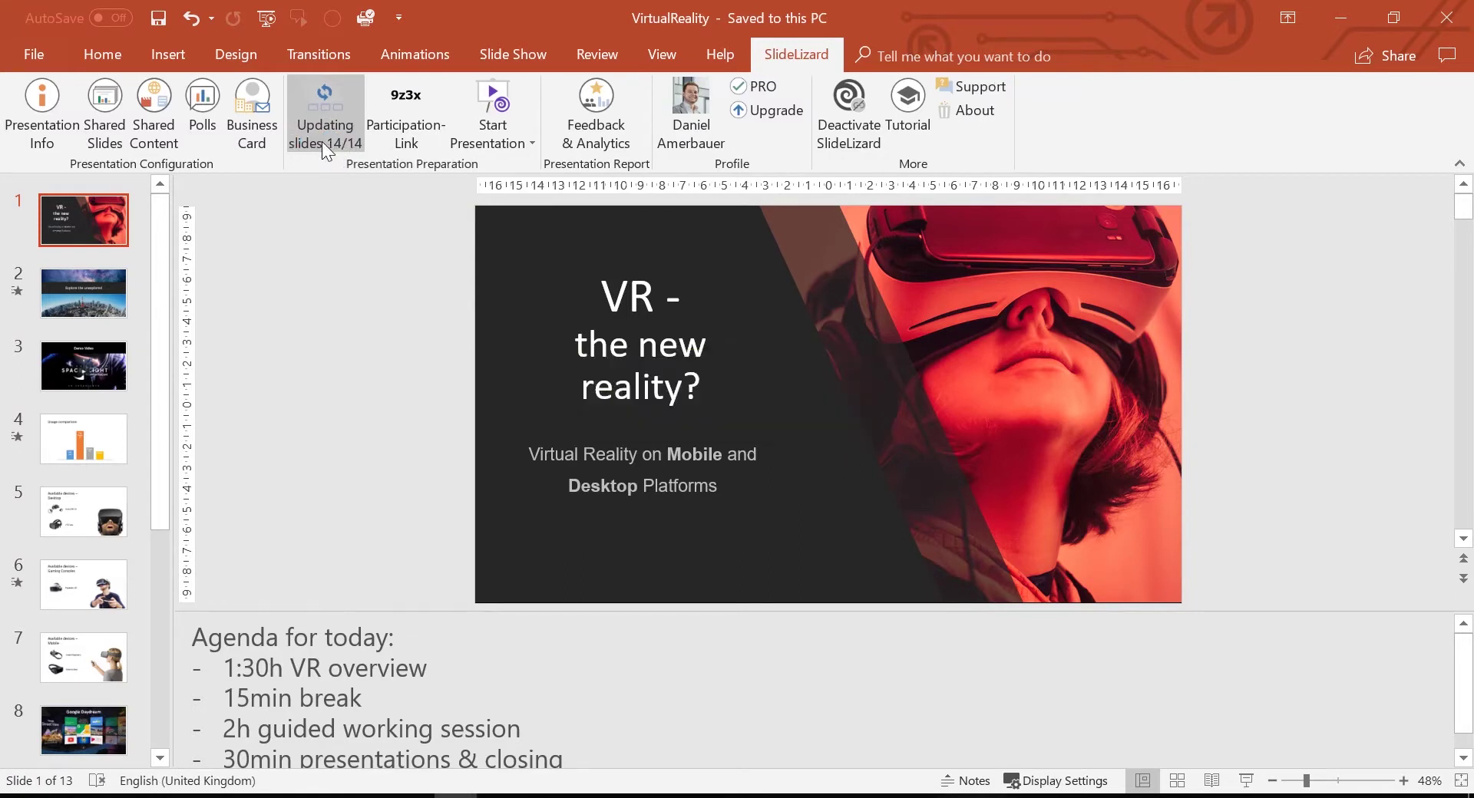
Update the shared slides and go live with feedback enabled and location sharing off
left_click(467, 100)
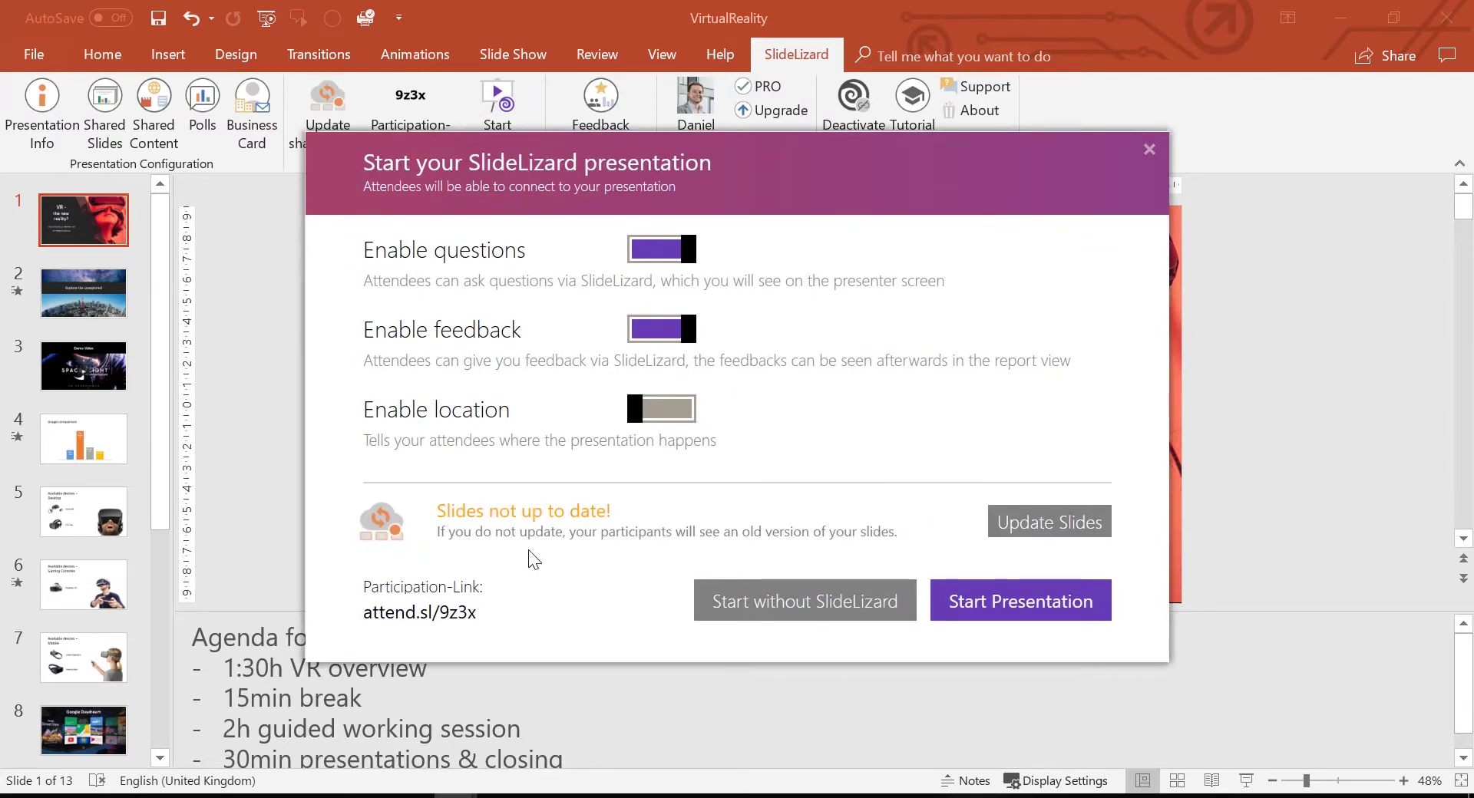
left_click(1002, 515)
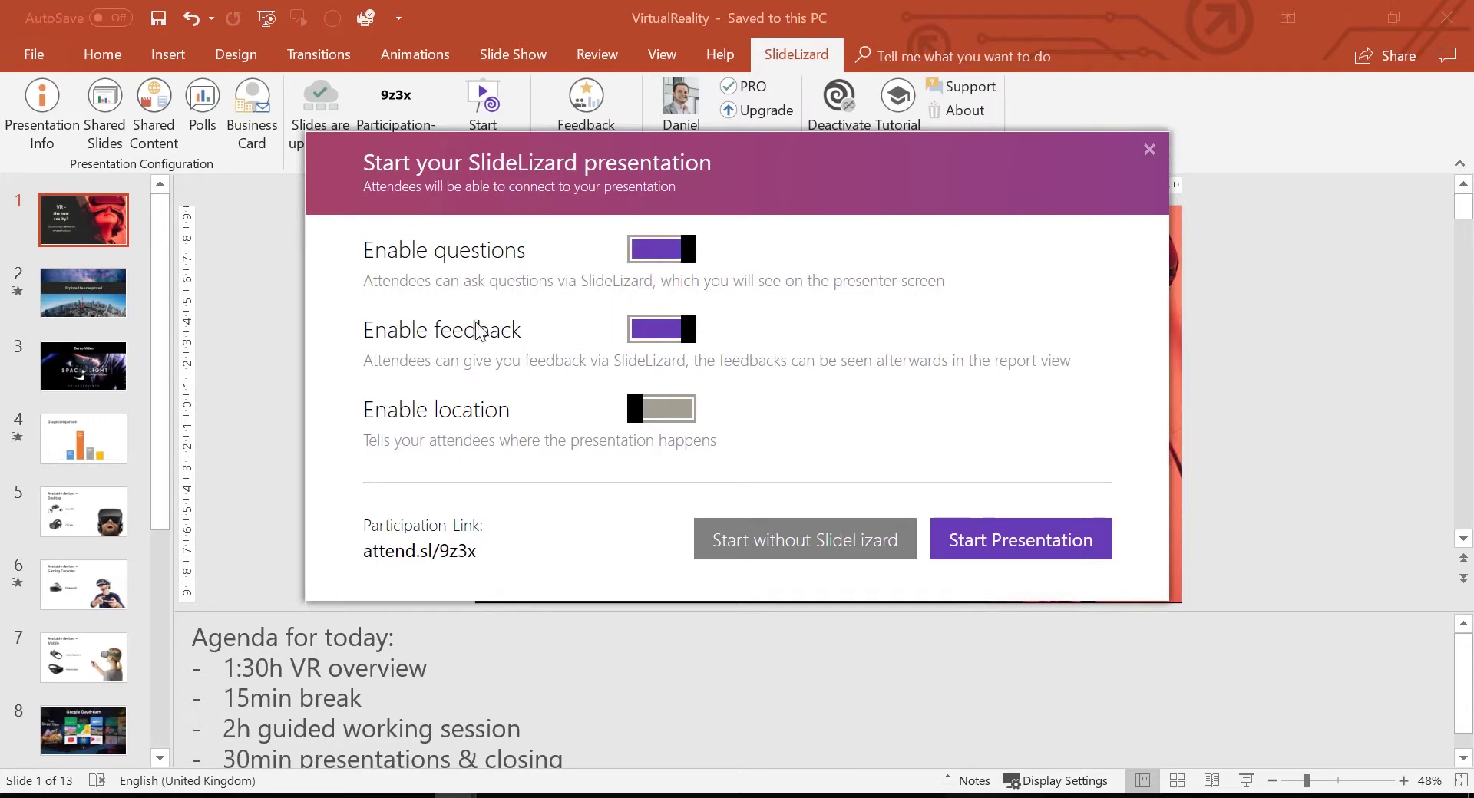
left_click(658, 328)
left_click(659, 411)
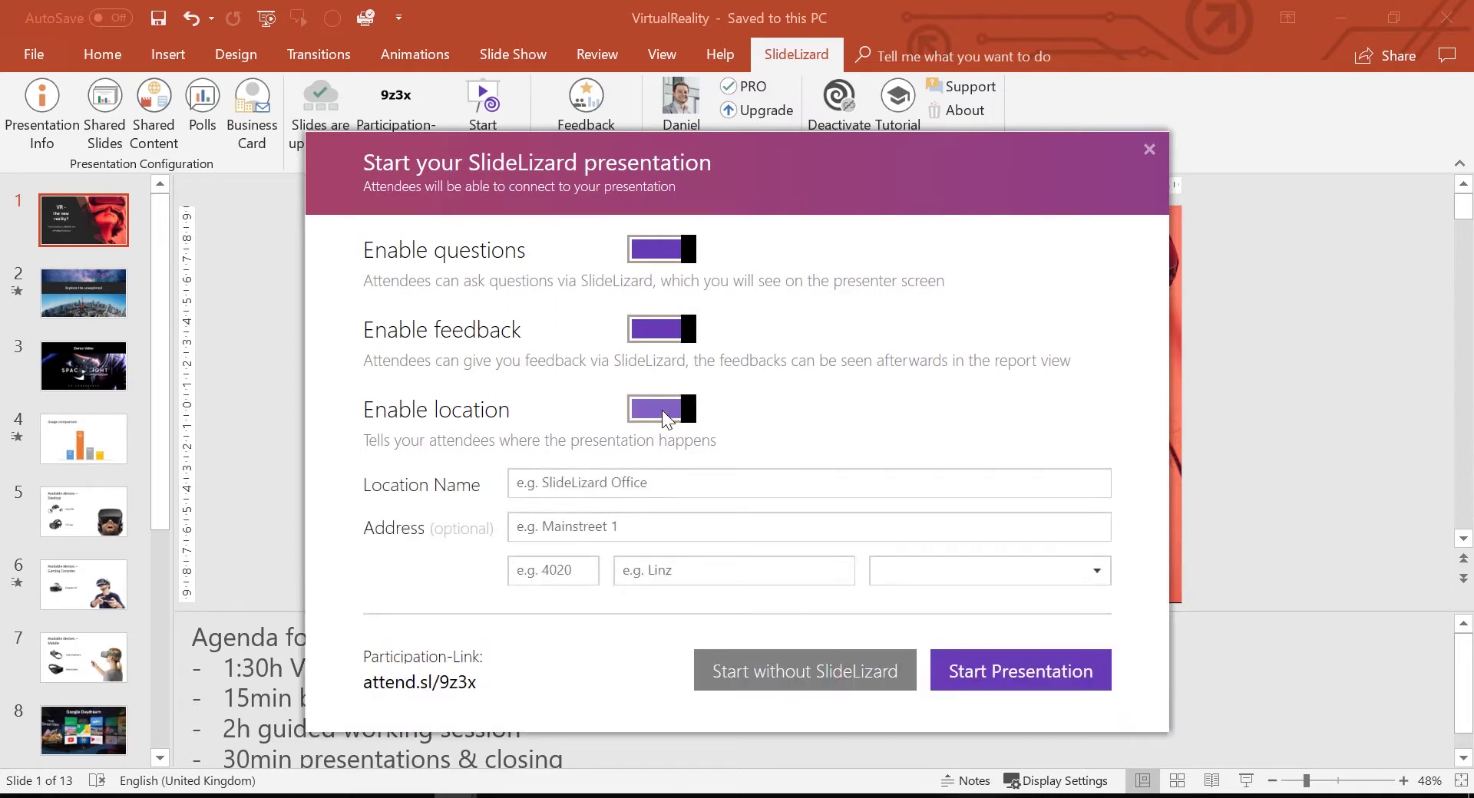
left_click(662, 410)
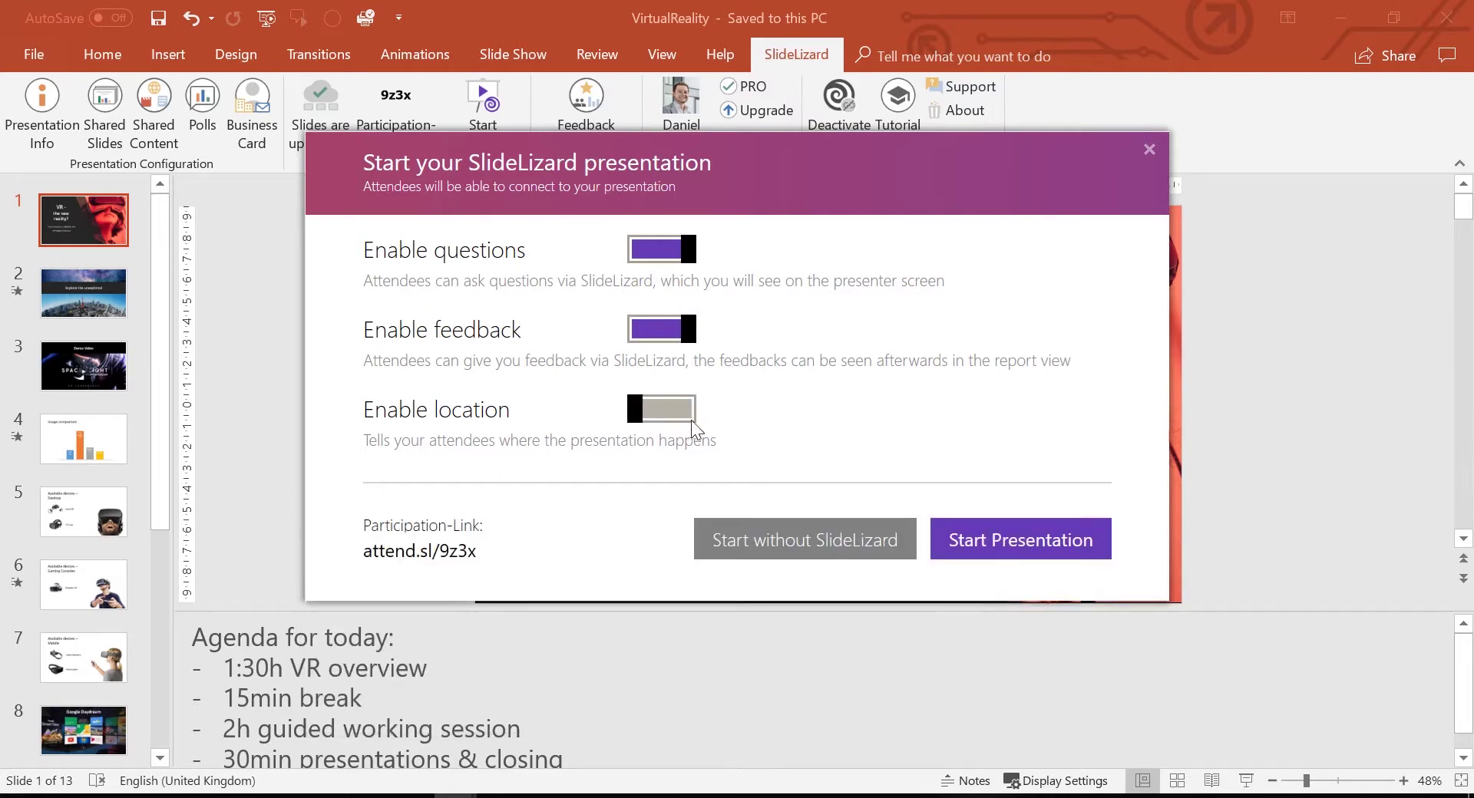
left_click(997, 544)
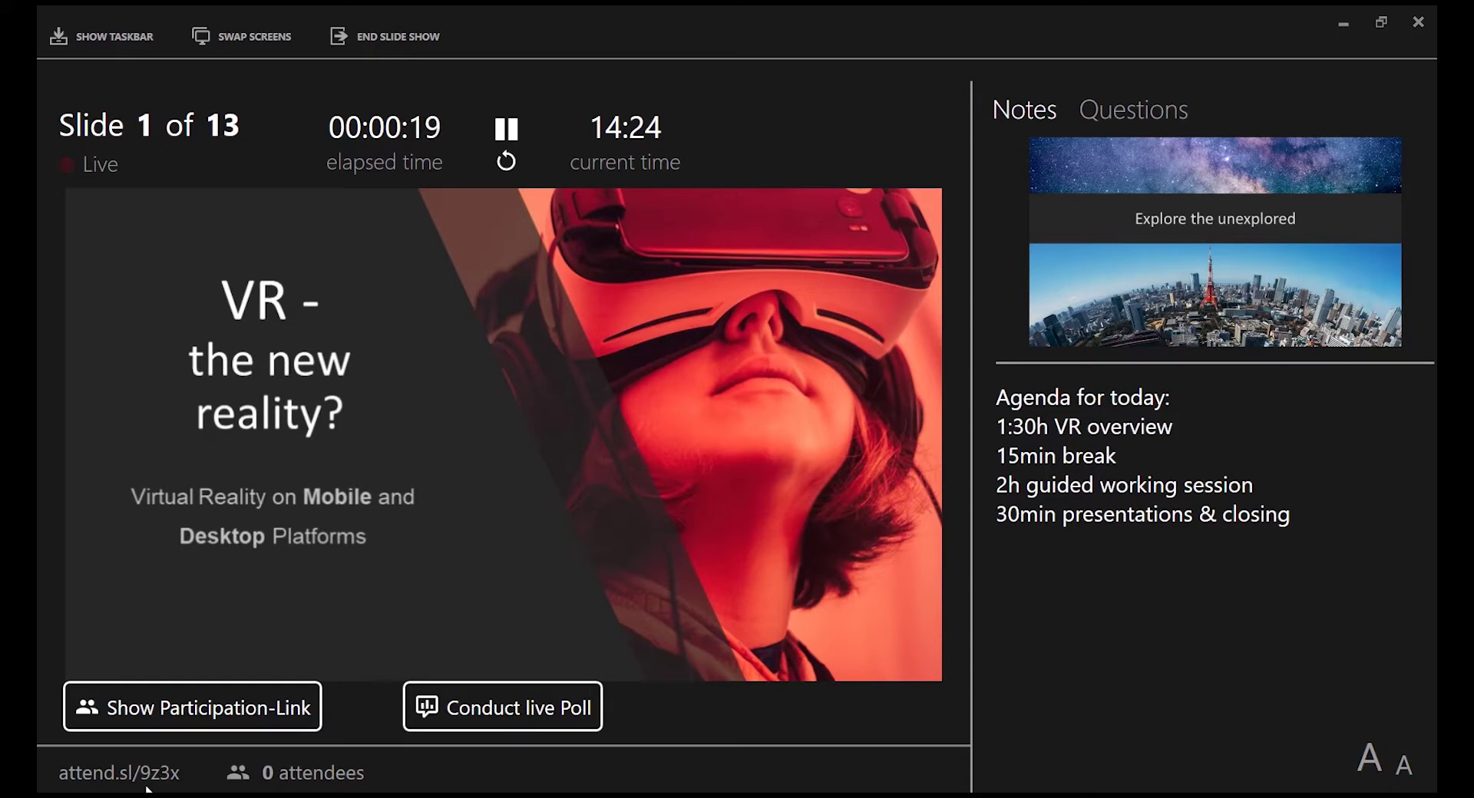
Display the attend.sl/9z3x join link and QR code until 40 attendees join, then hide it
mouse_move(193, 707)
left_click(156, 718)
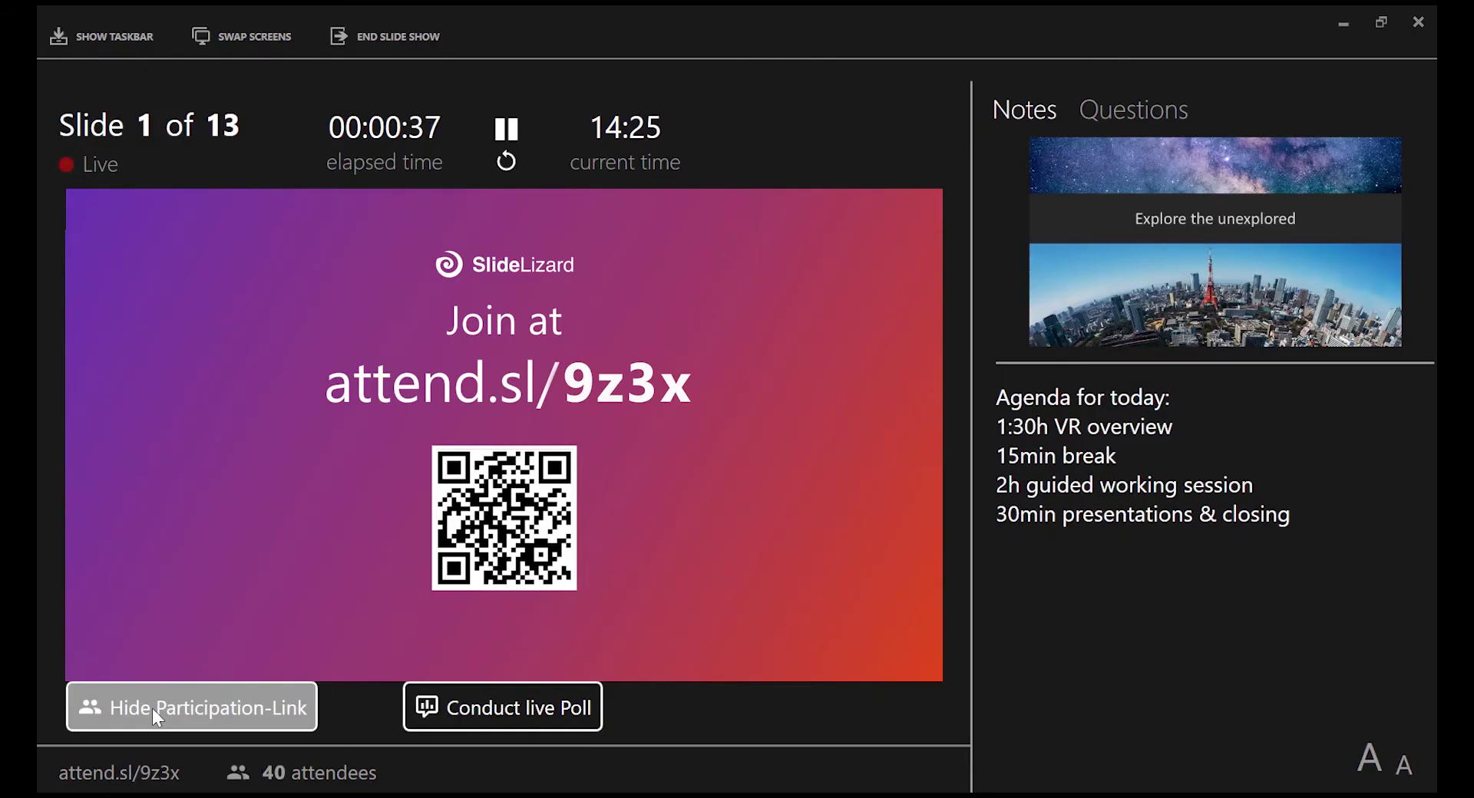
left_click(153, 707)
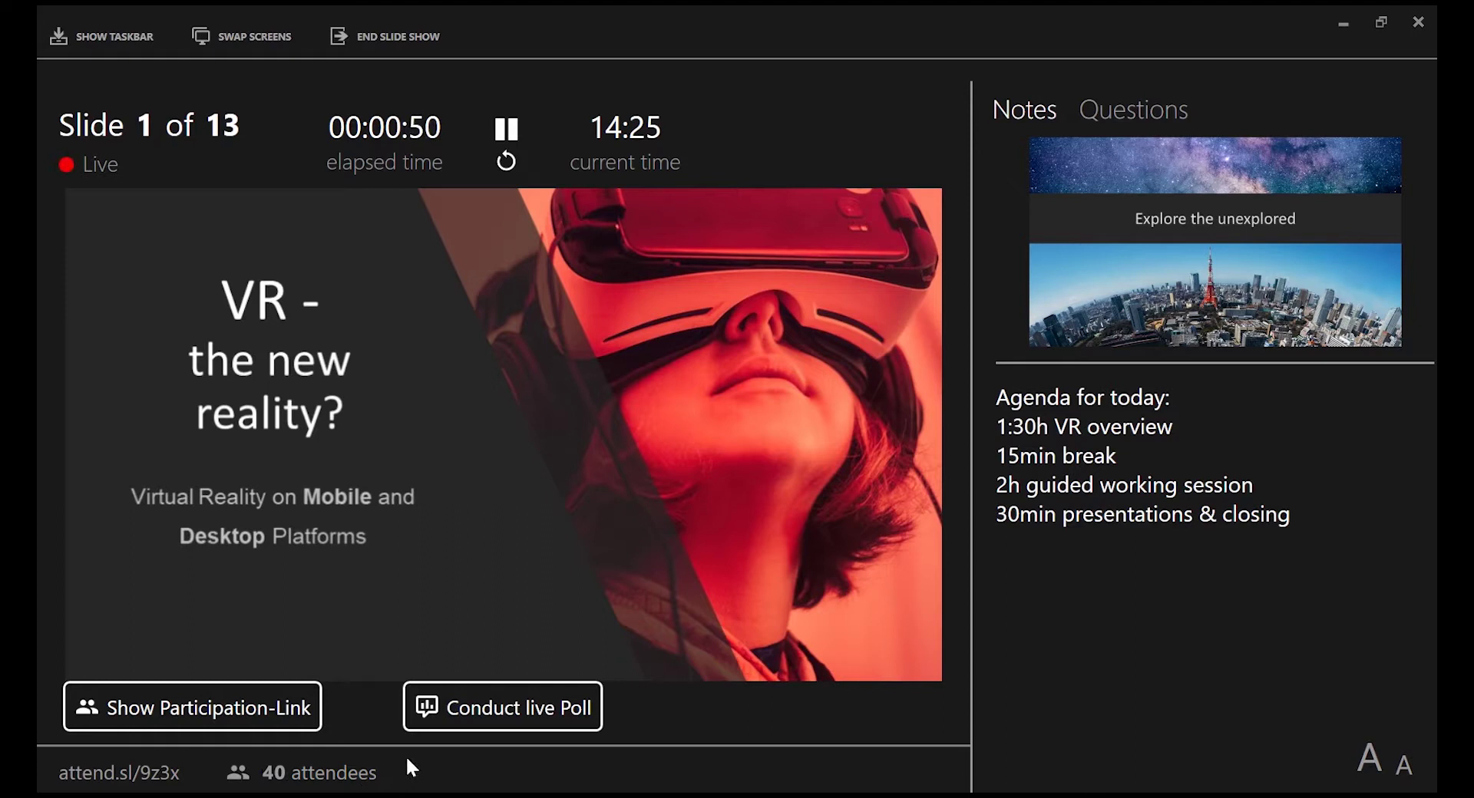
Start the understanding-level poll, share its results with attendees, and end voting
left_click(508, 705)
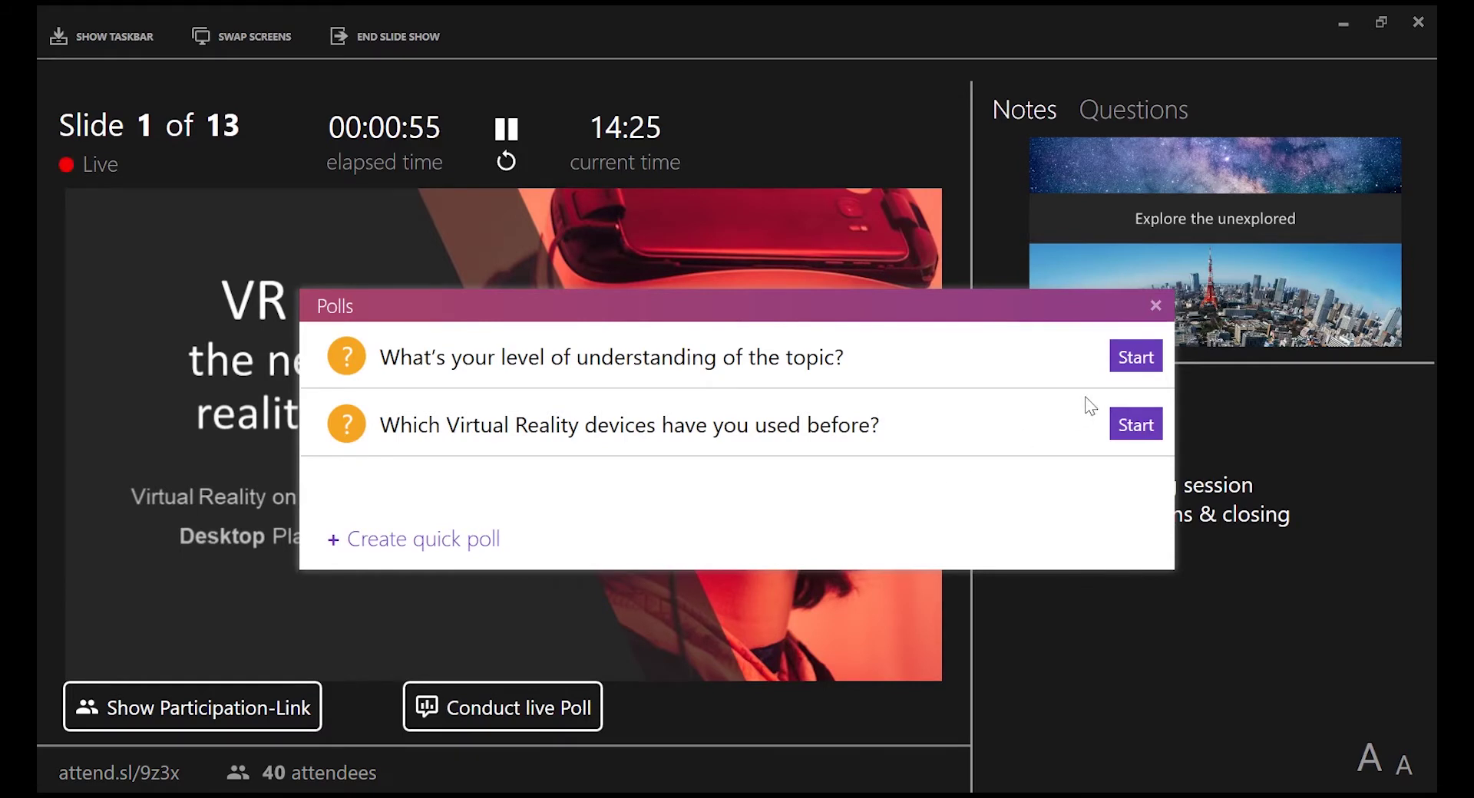
left_click(1133, 358)
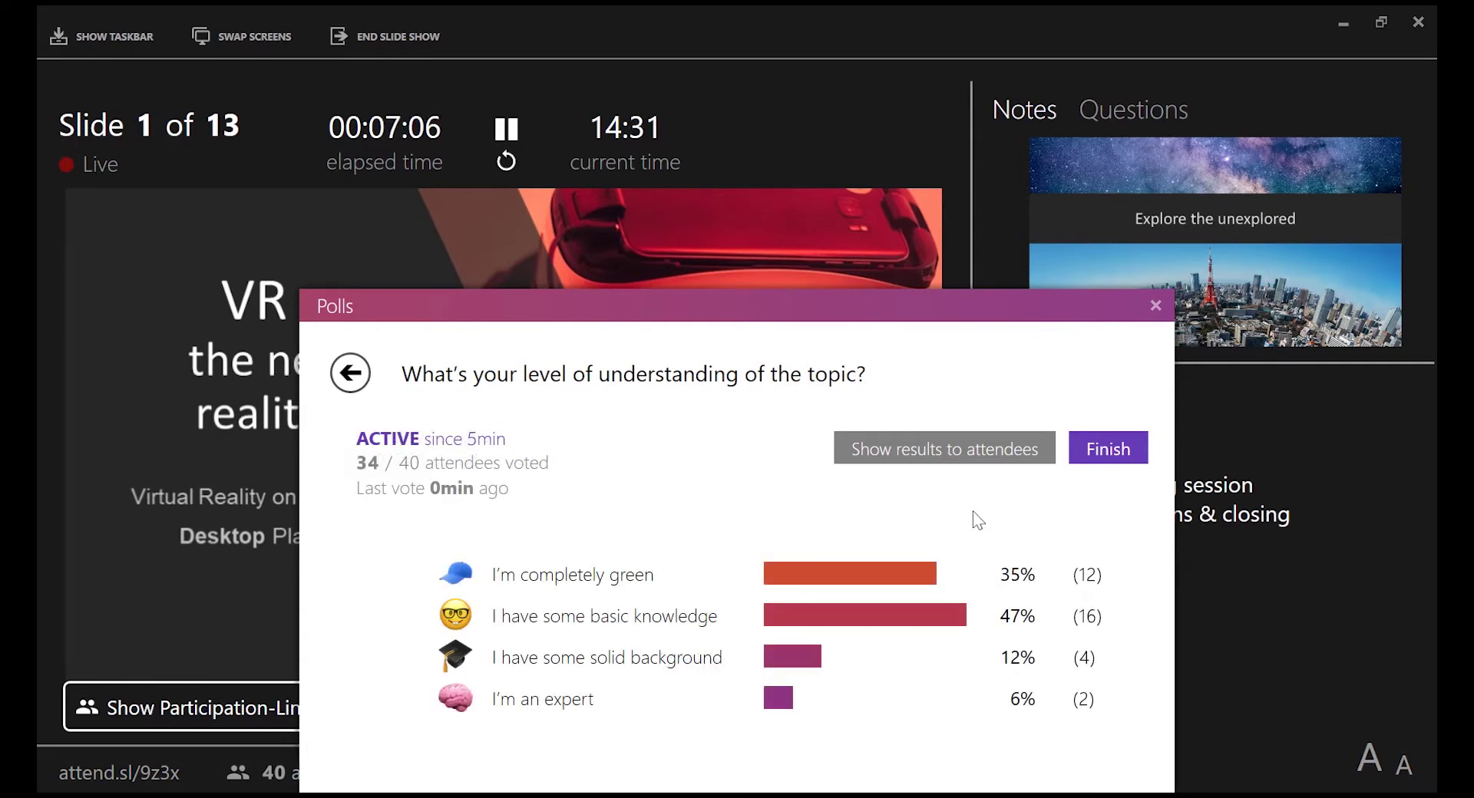
left_click(952, 456)
left_click(1113, 450)
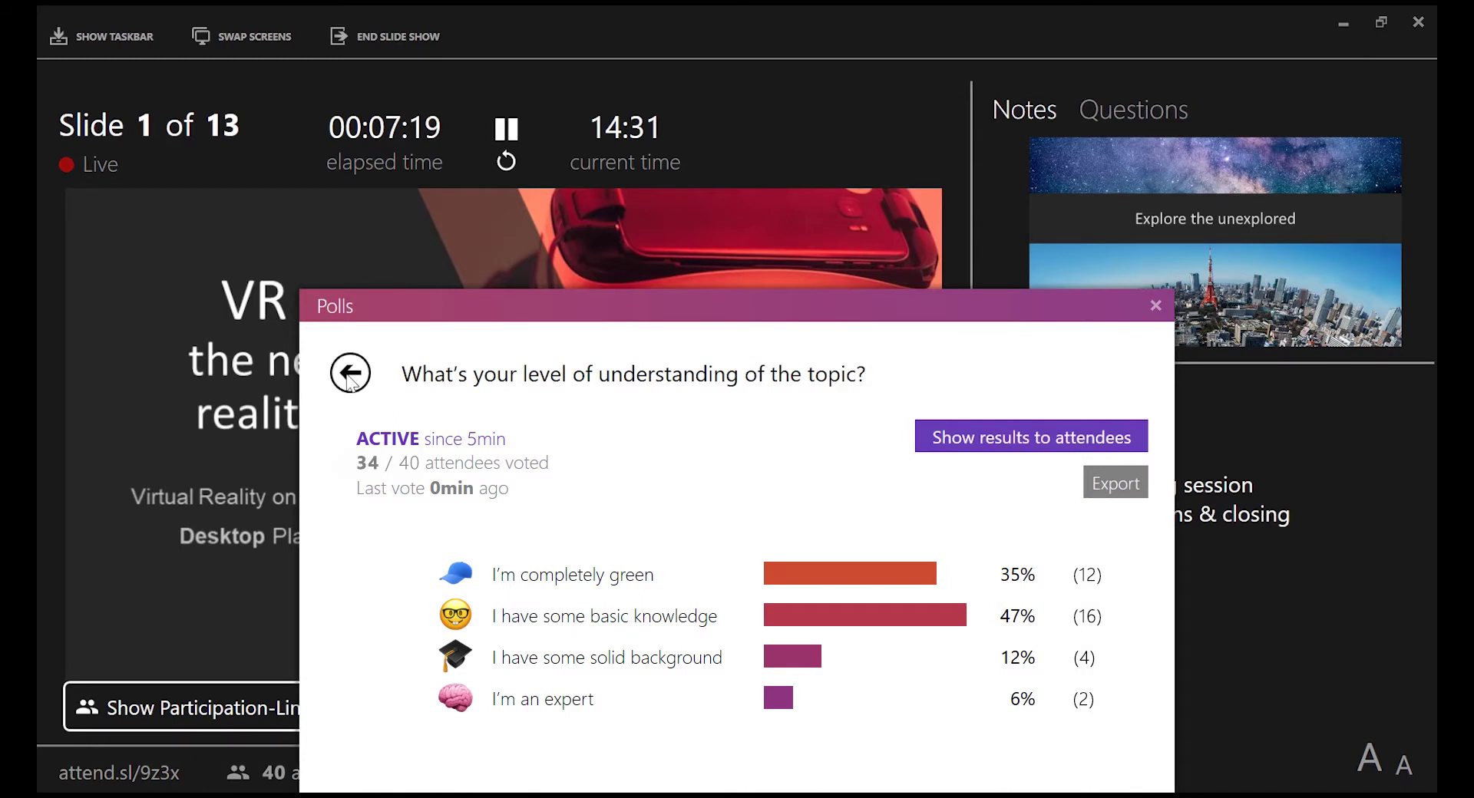
Reopen the understanding poll, then return to the poll list
left_click(352, 383)
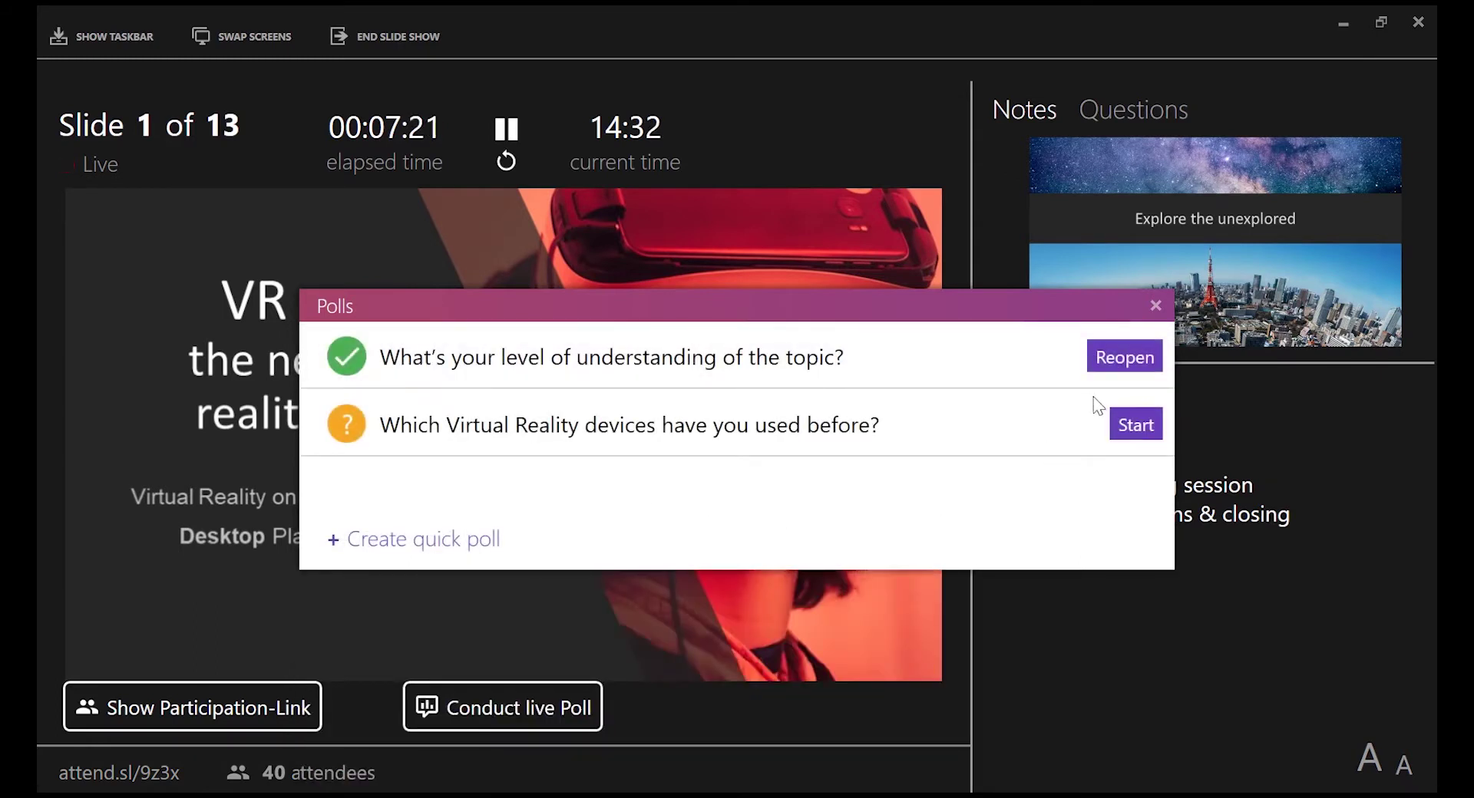
left_click(1106, 372)
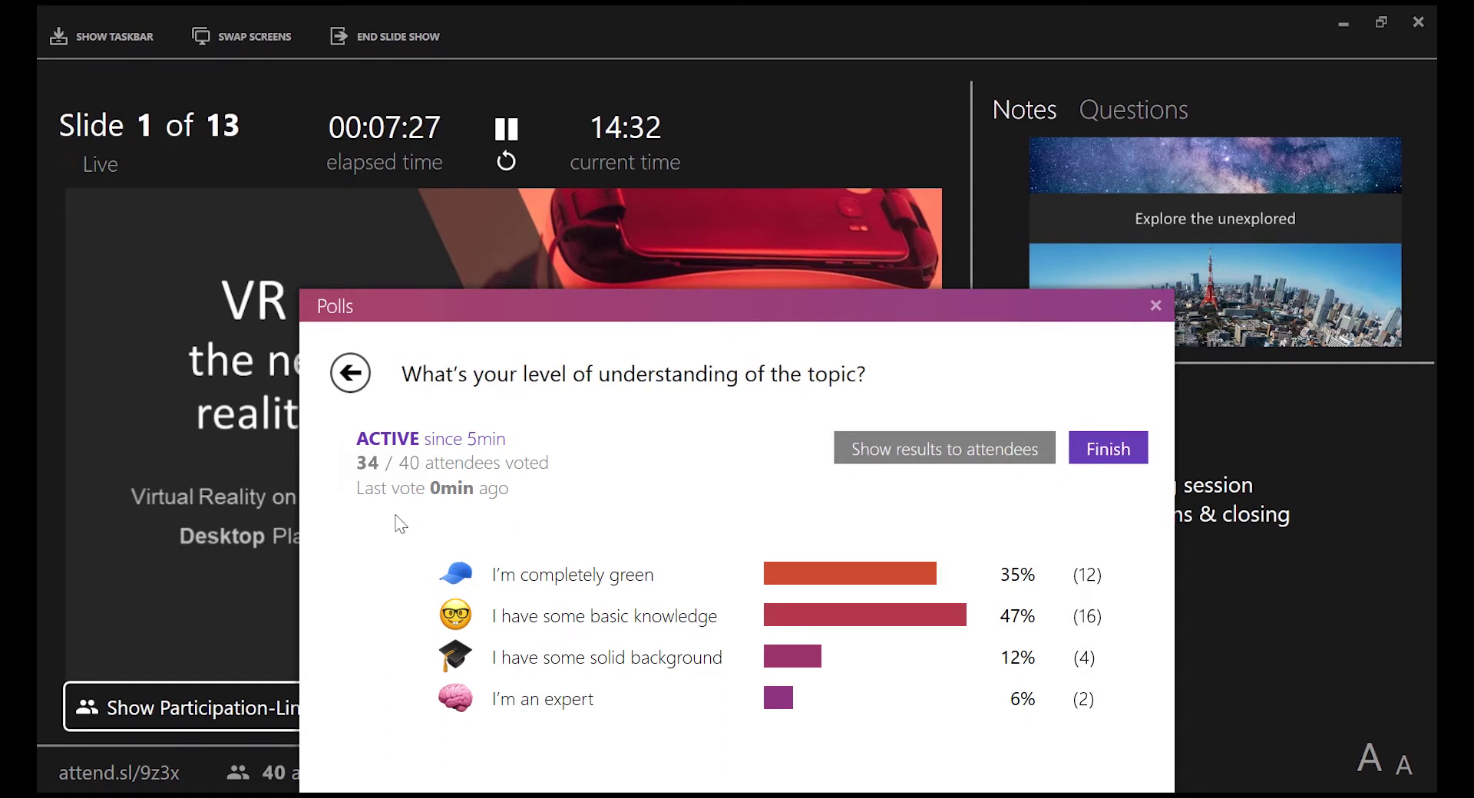
key("Escape")
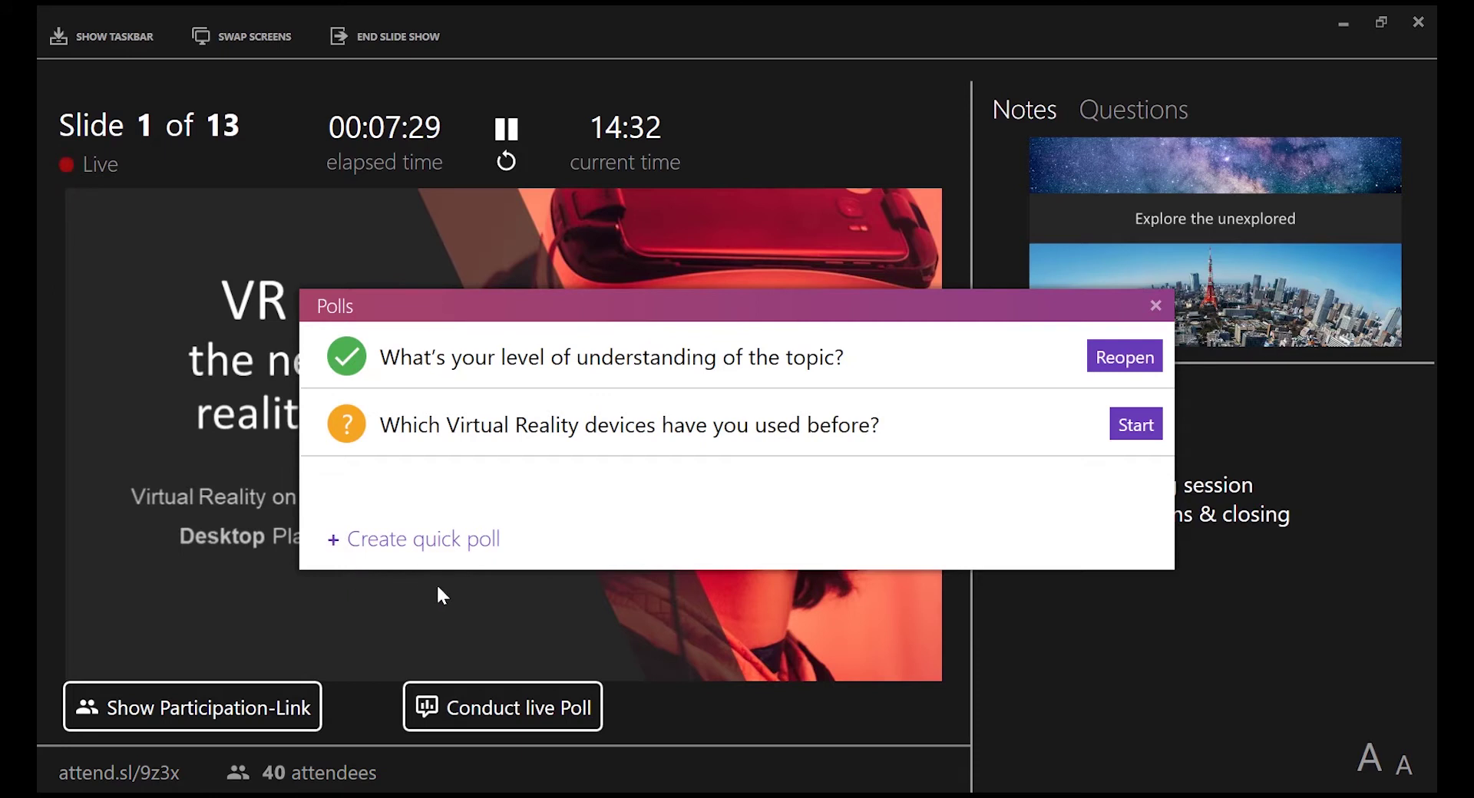
Create a Yes/No quick poll: 'Have you ever used a Virtual Reality device before?'
left_click(443, 543)
left_click(634, 185)
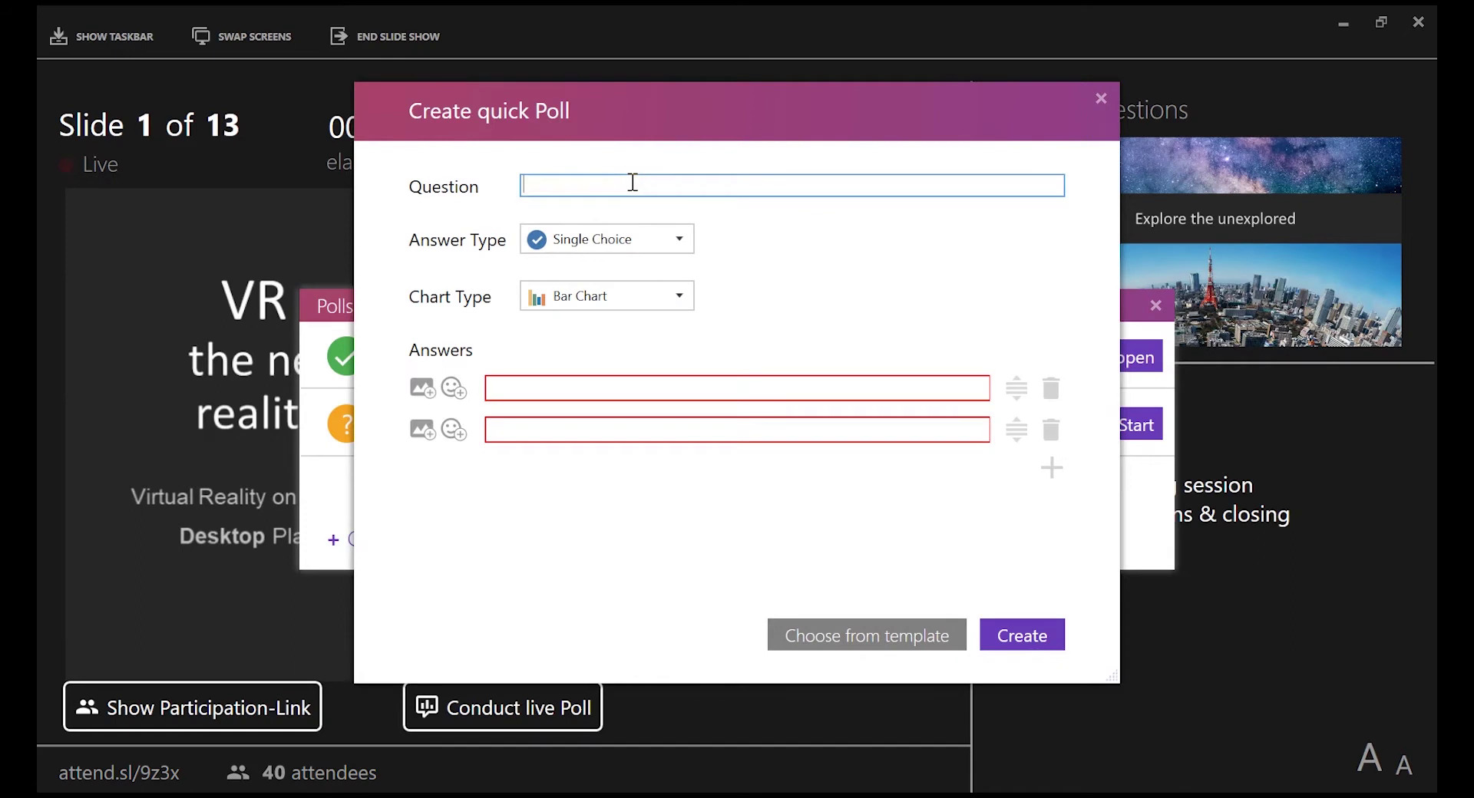
type("Have you ever use")
type("d a Virtual Reality device b")
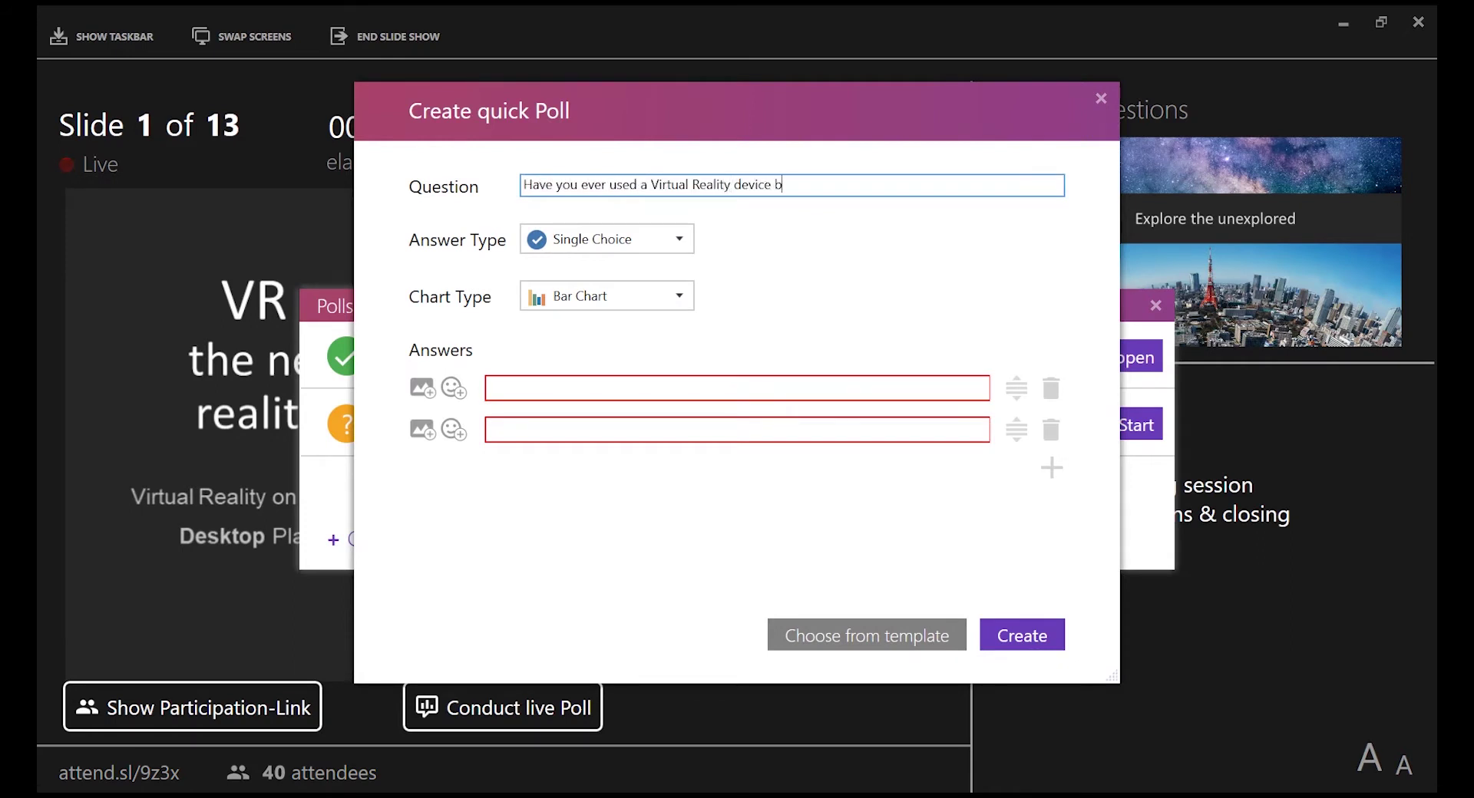
type("efore?")
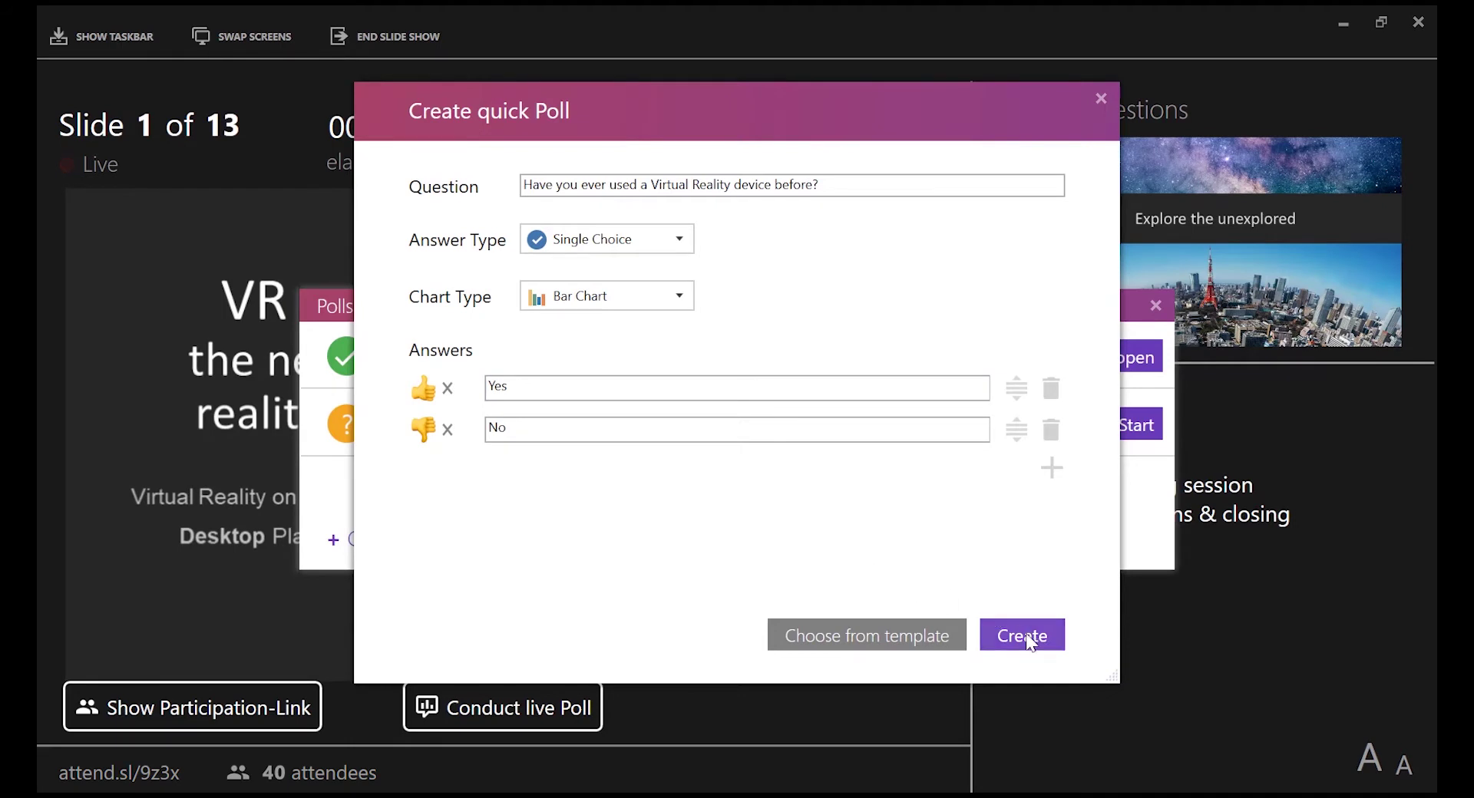
left_click(1025, 634)
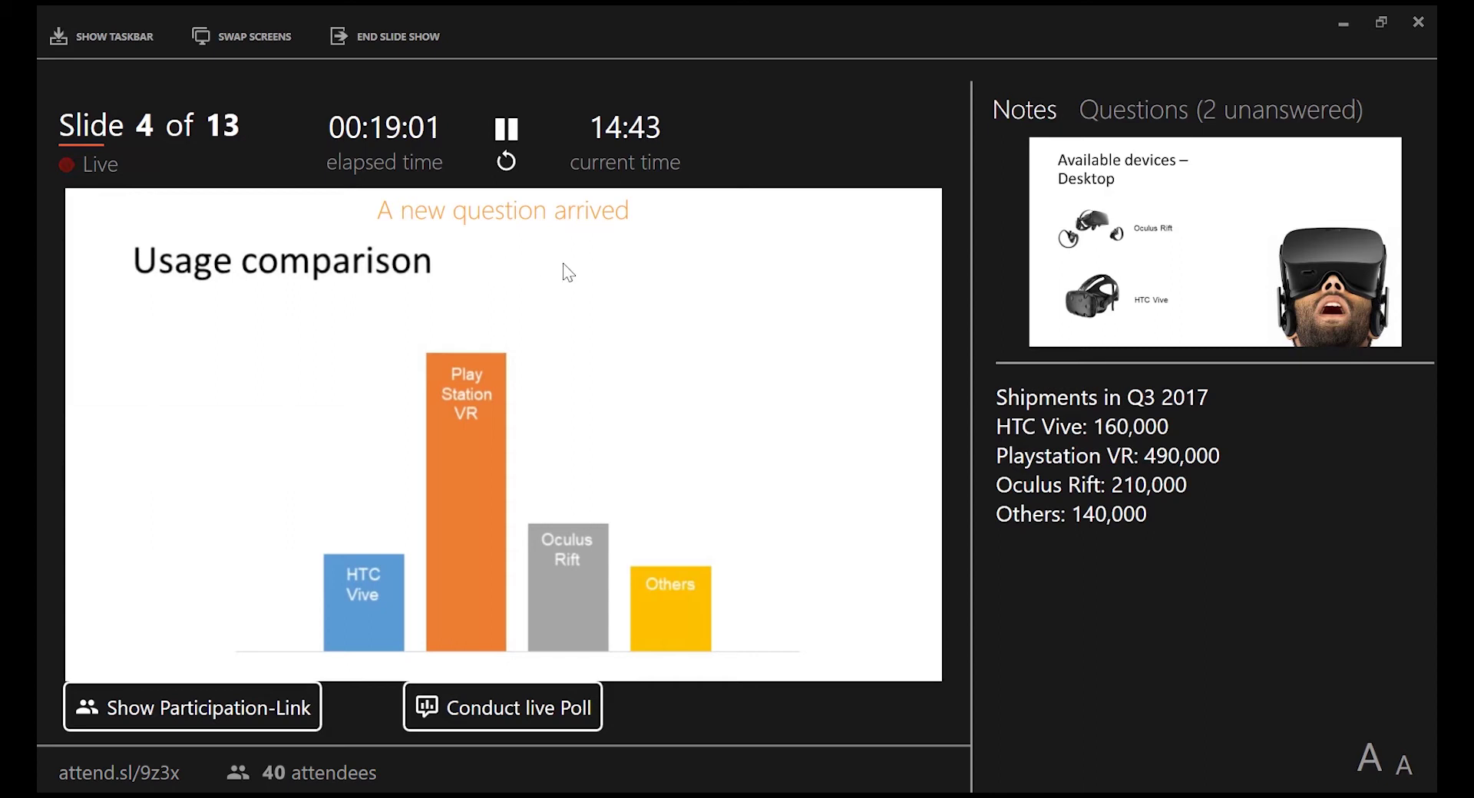
Show the attendee question on PlayStation VR's popularity, then return to the Usage comparison chart
left_click(1139, 111)
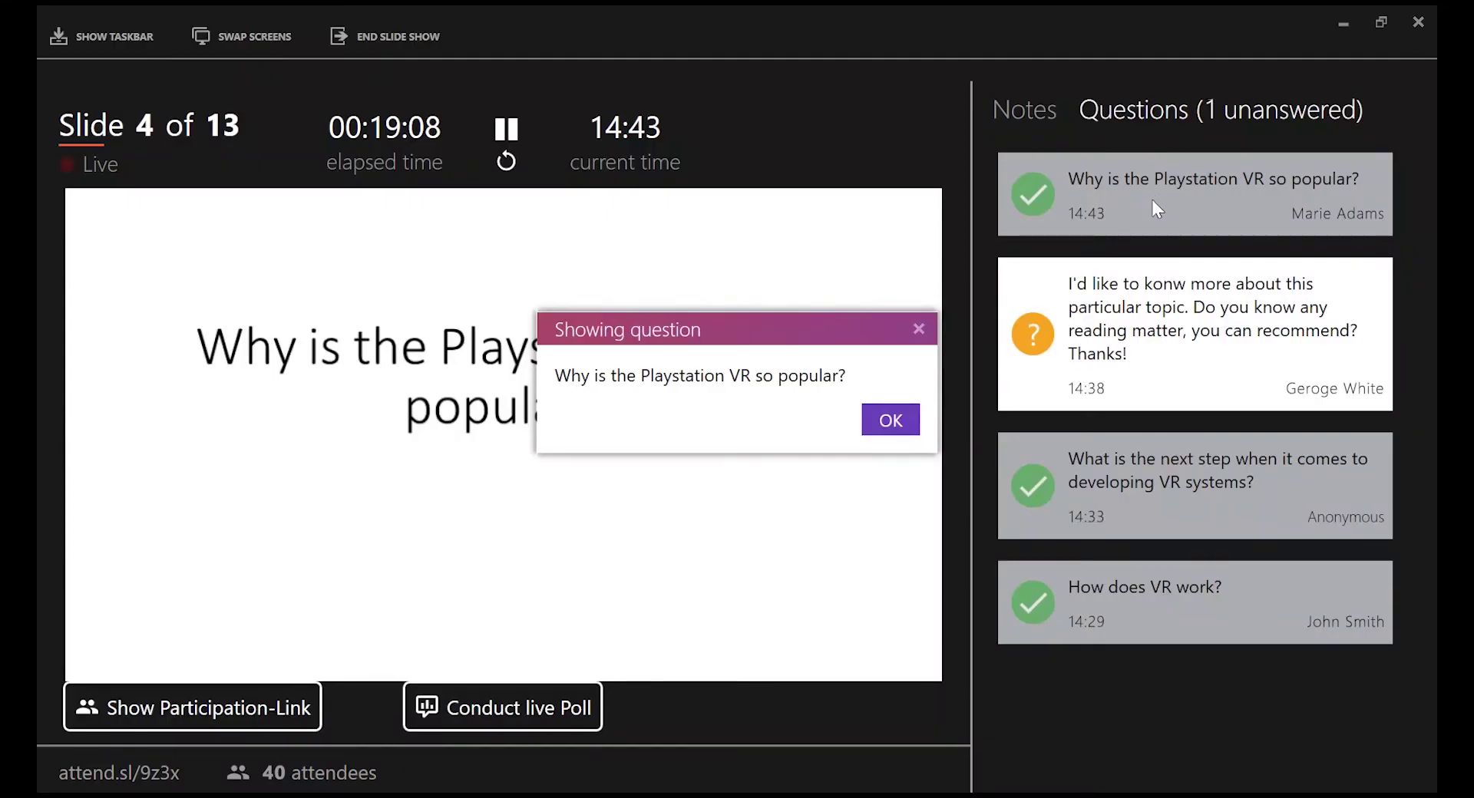
left_click(898, 415)
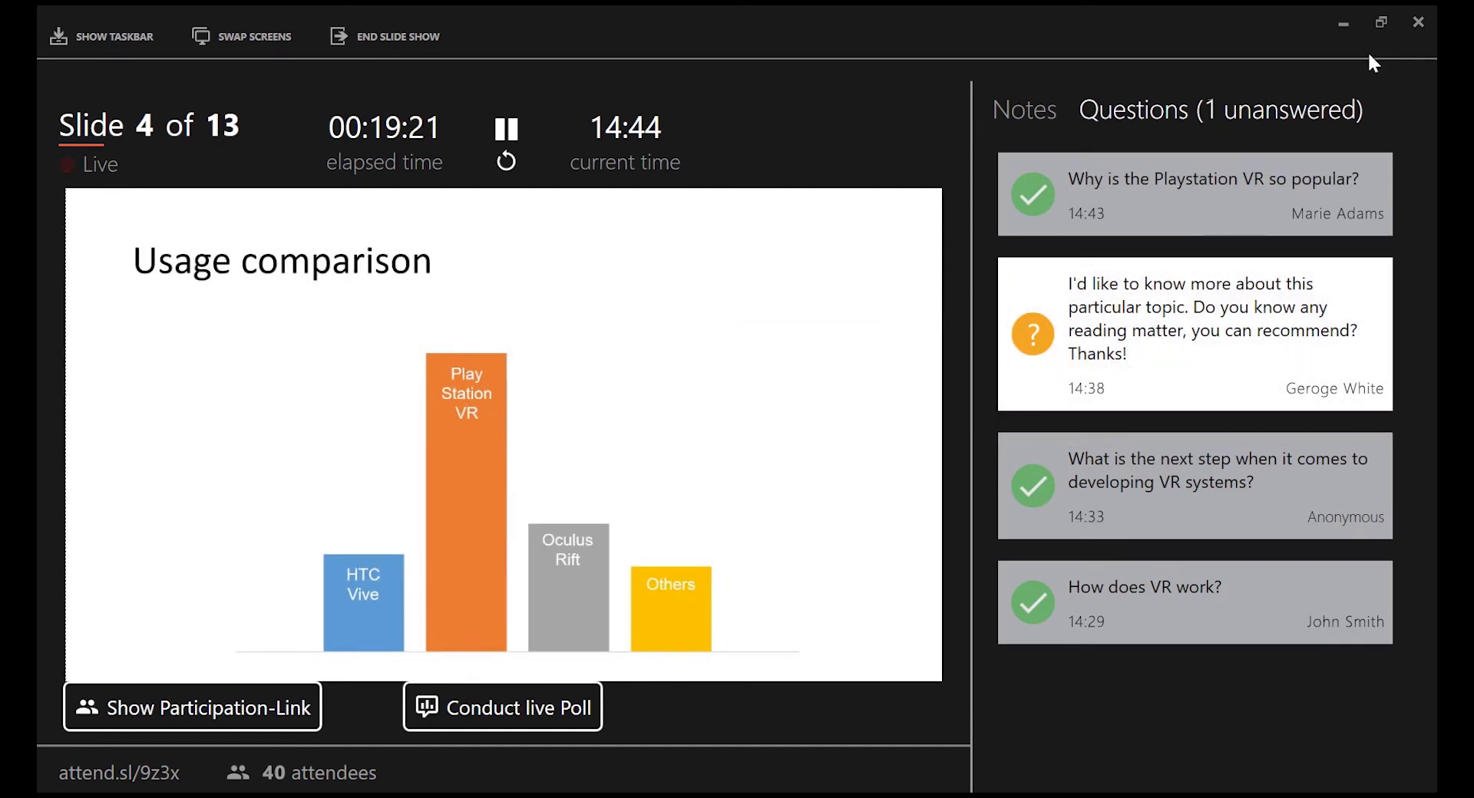
Pause the live presentation, resume it to the final slide, then finish it
left_click(1418, 23)
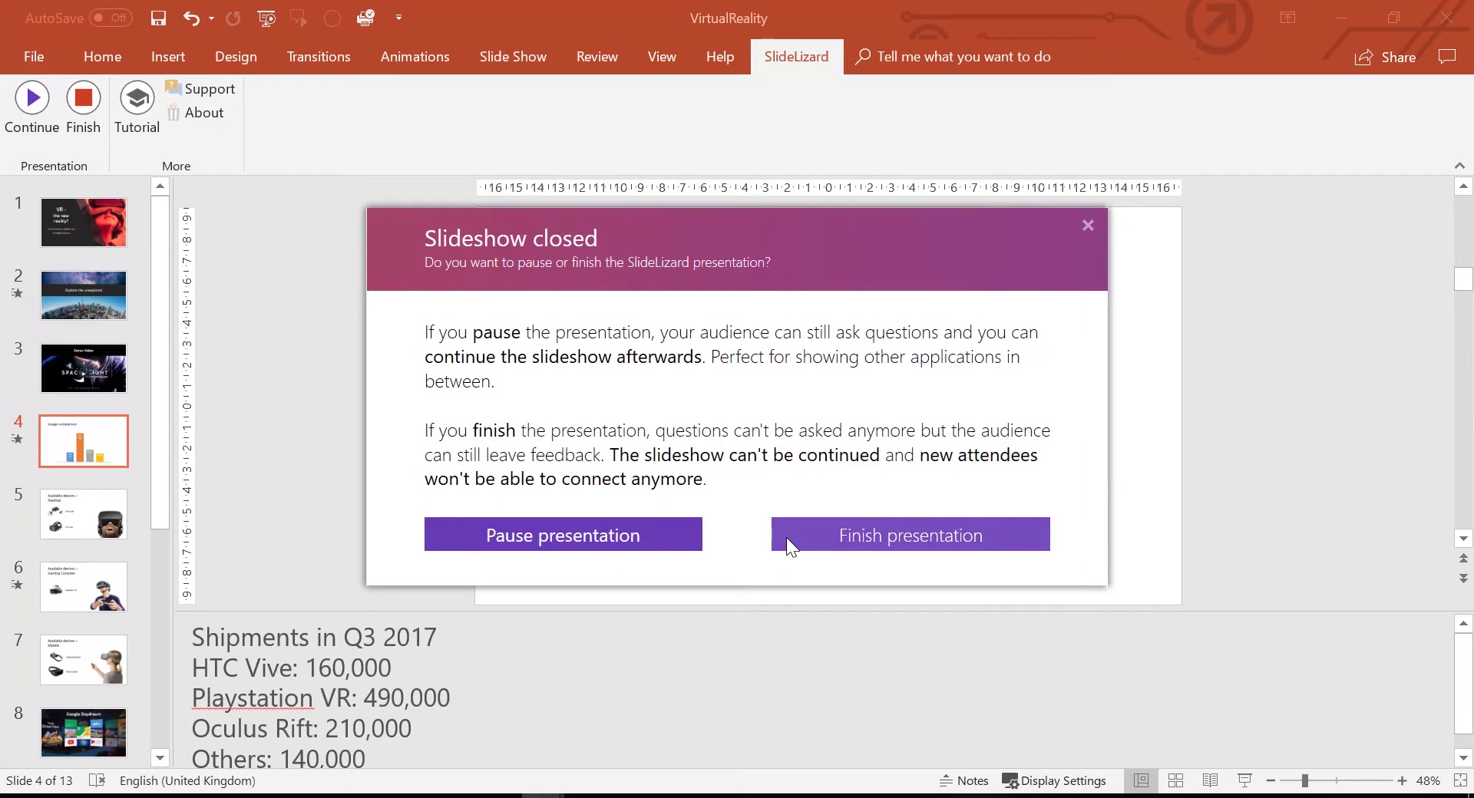
left_click(690, 538)
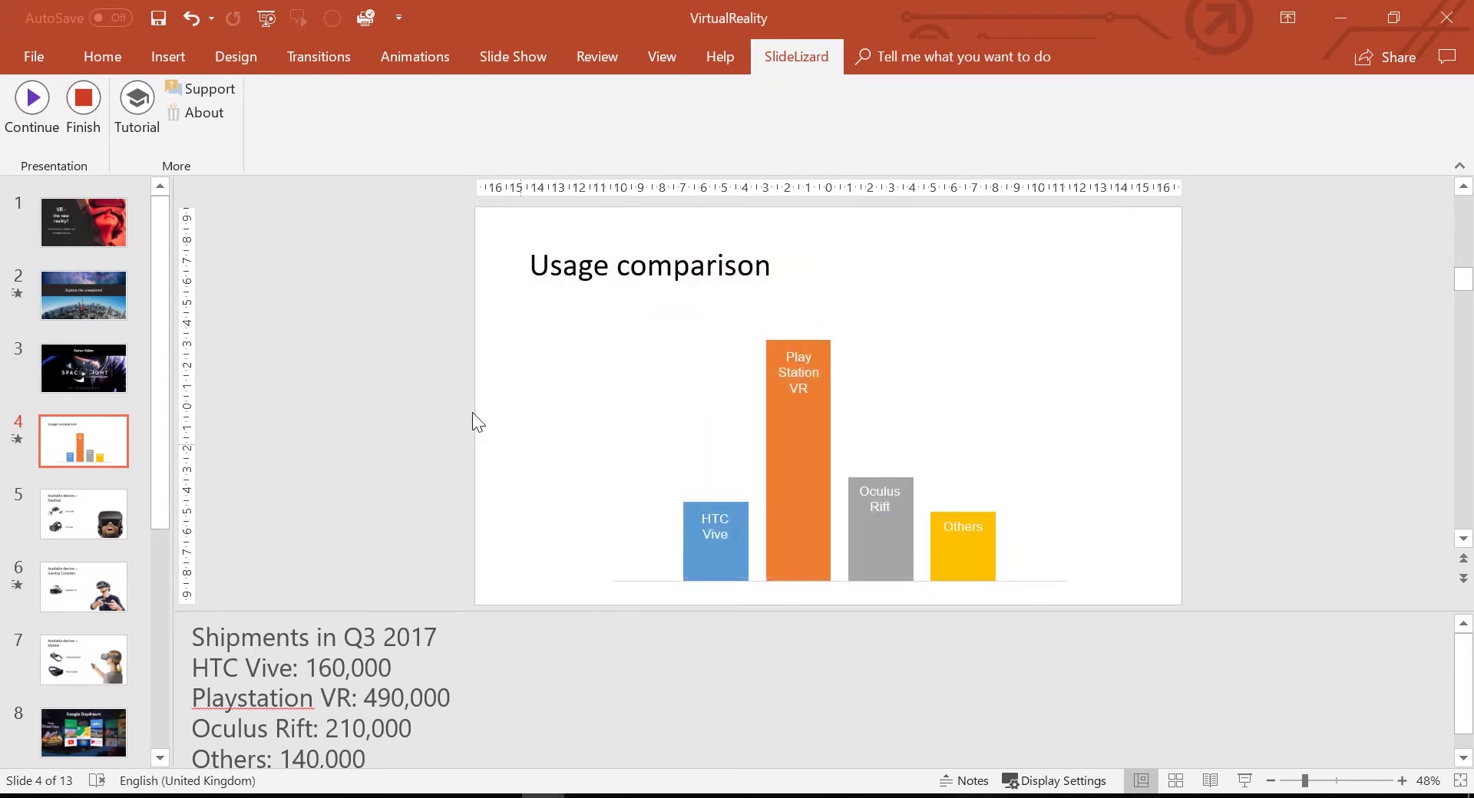
left_click(47, 93)
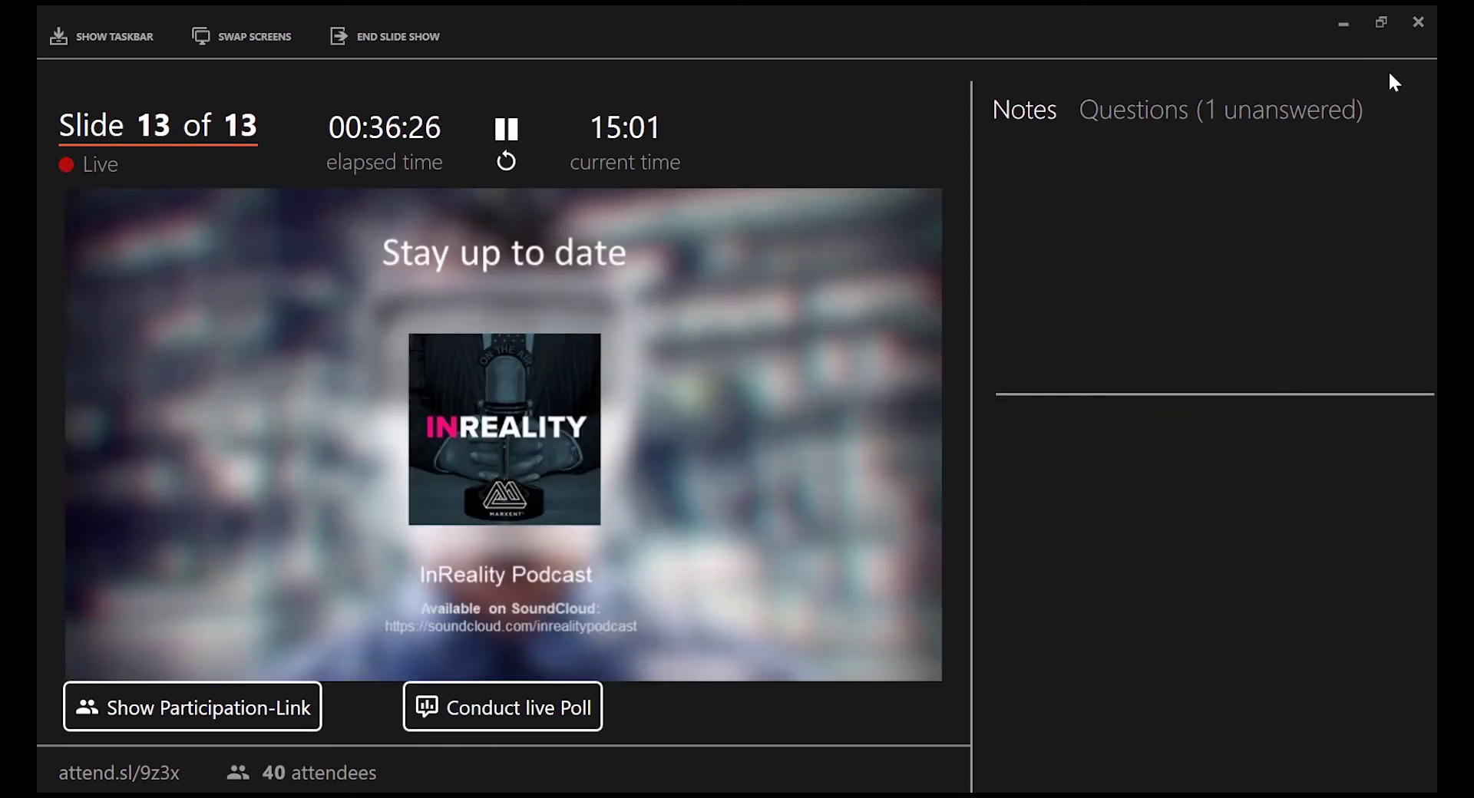
left_click(1408, 22)
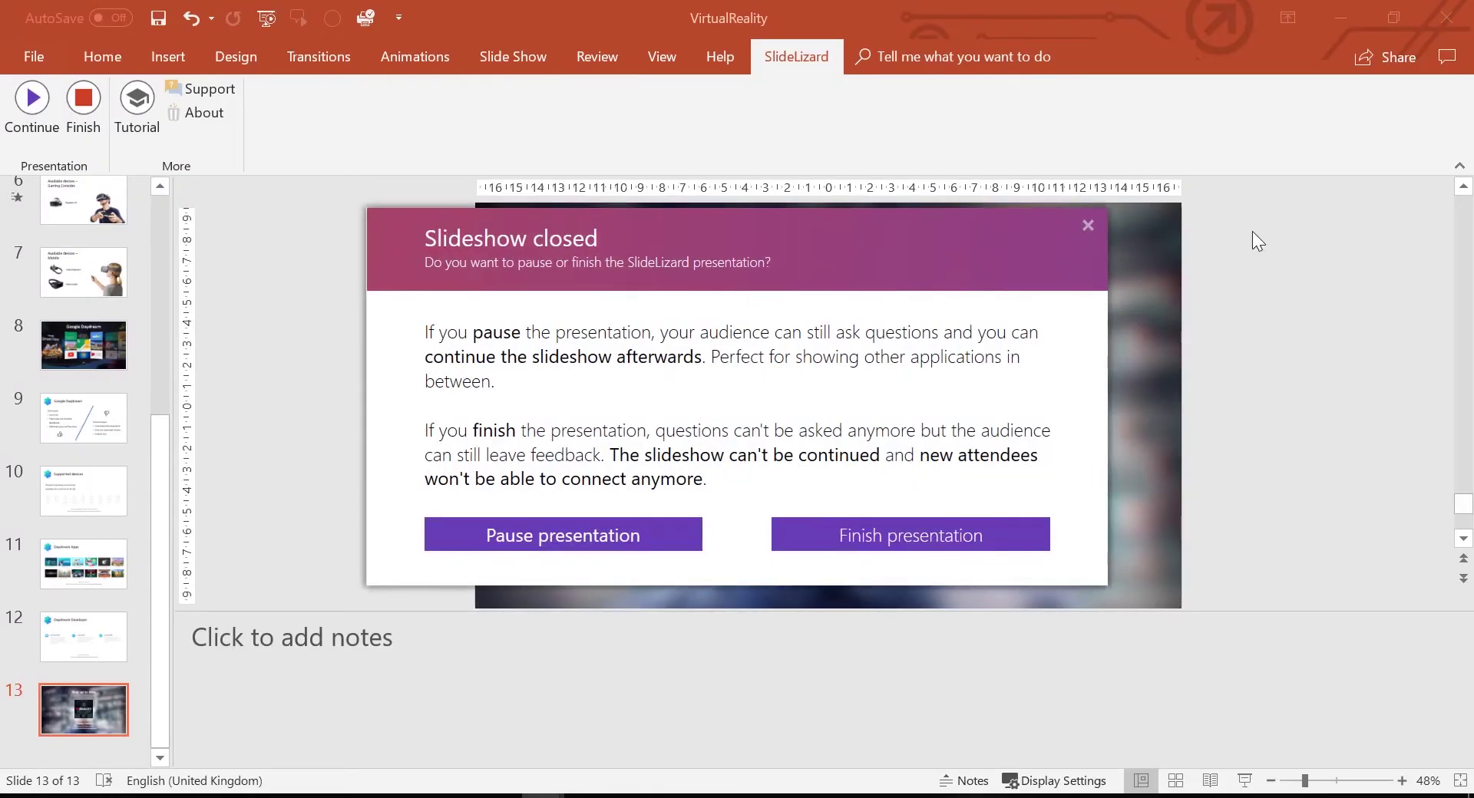
left_click(1021, 533)
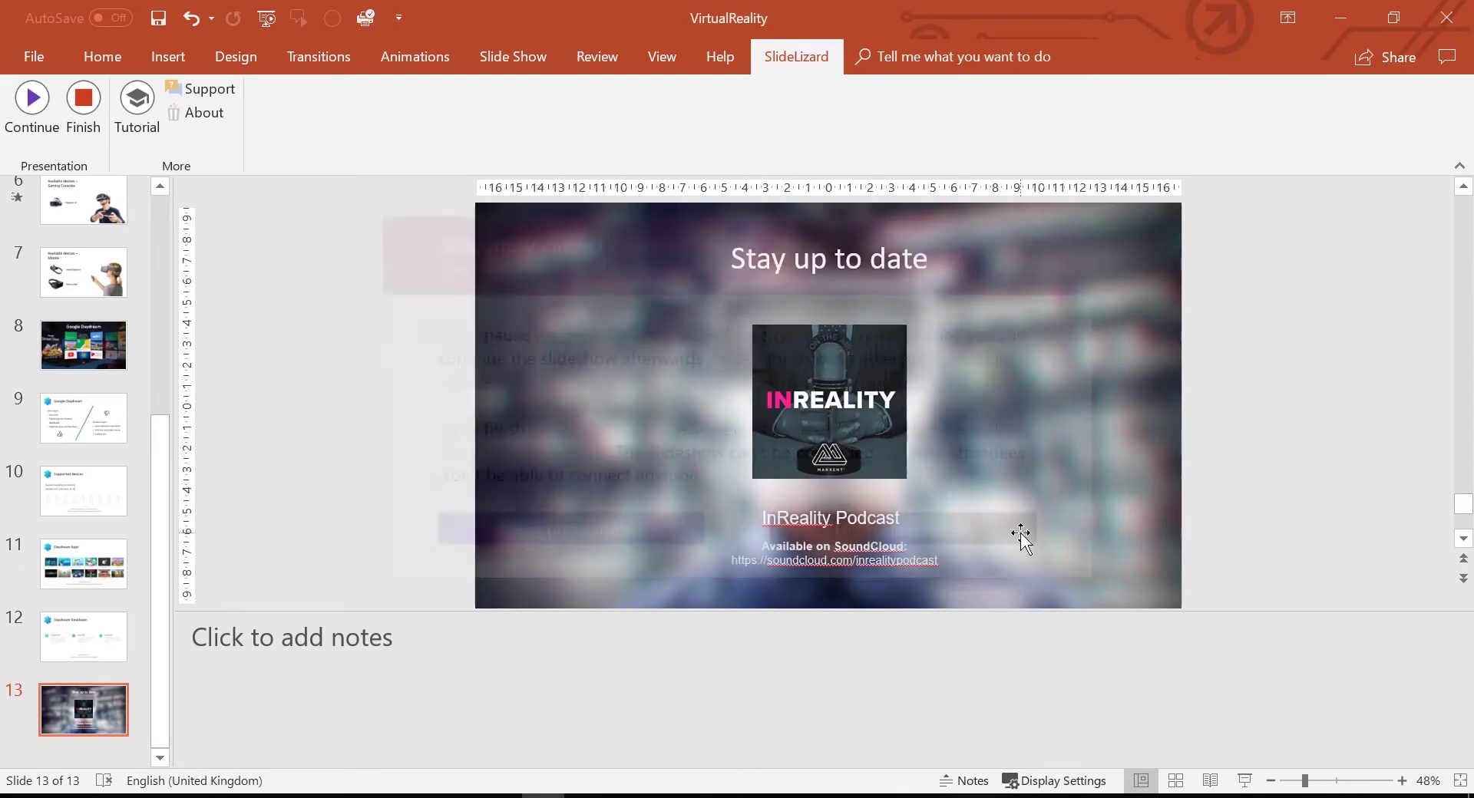